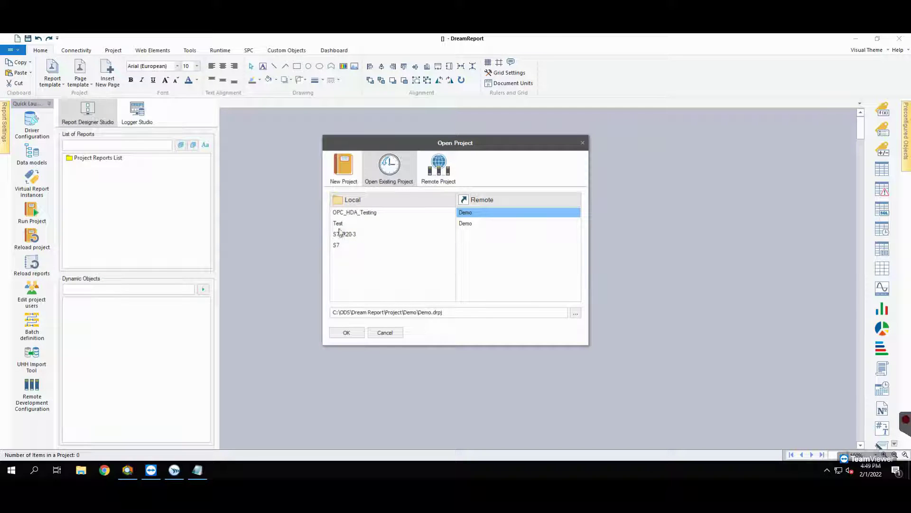
Start a brand new project and name it OSIPI_AF_HDA_project.
click(345, 176)
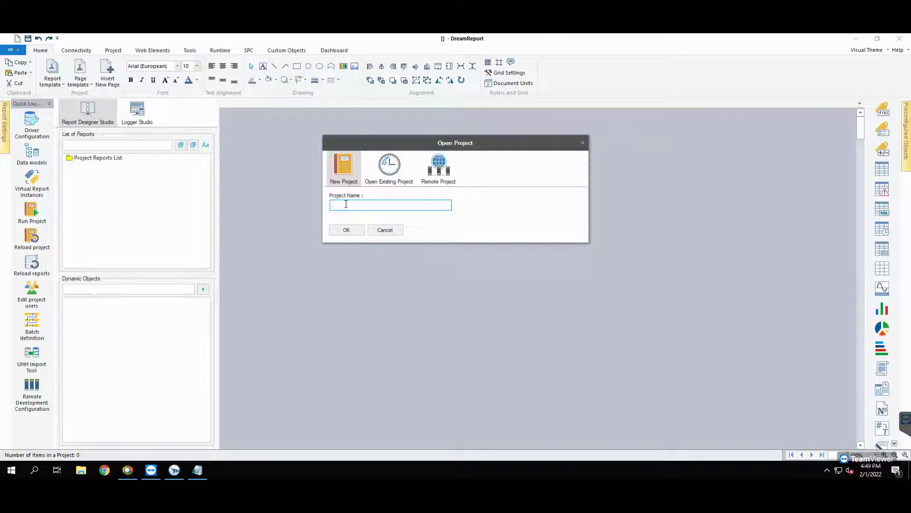
text(OSIPI_AF_HDA_project)
Create the project and select OSIsoft's PI Asset Framework historical values driver in the wizard.
click(343, 231)
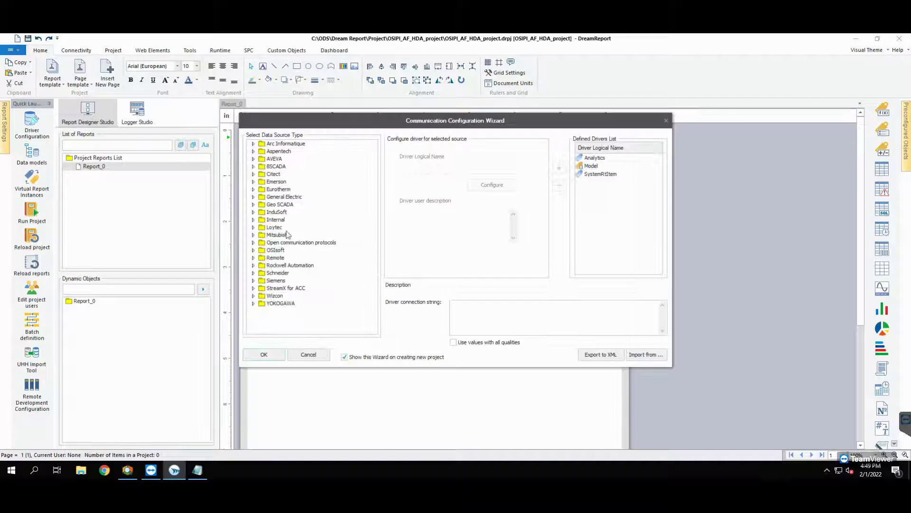
click(253, 250)
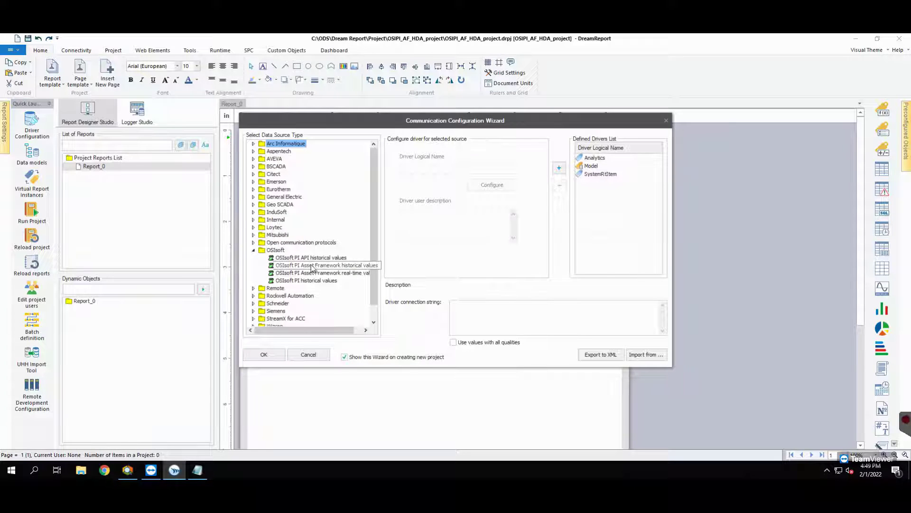
click(312, 266)
click(420, 169)
Name the driver OSIPI_AF_HDA and enter its asset server, Database1, user name and password.
text(OSIPI_AF_HDA)
click(491, 184)
text(WIN-9B815ULOUB6)
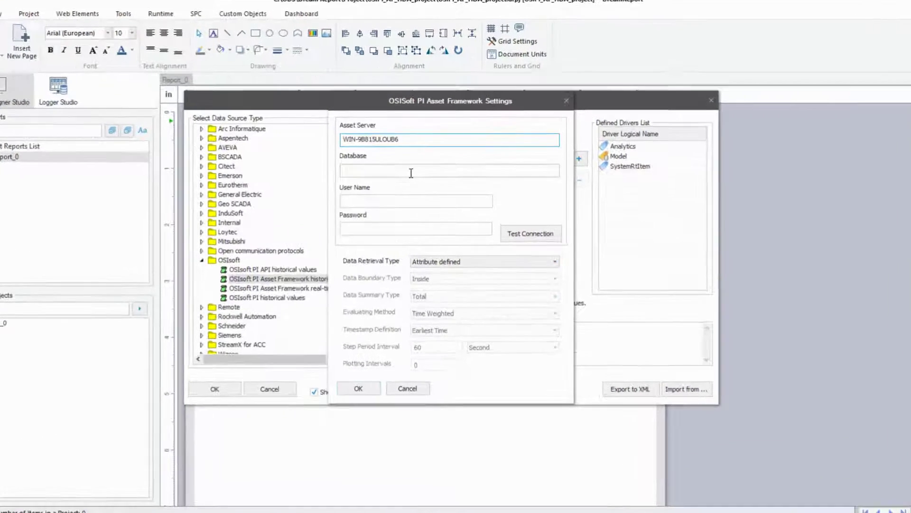
click(421, 176)
text(Database1)
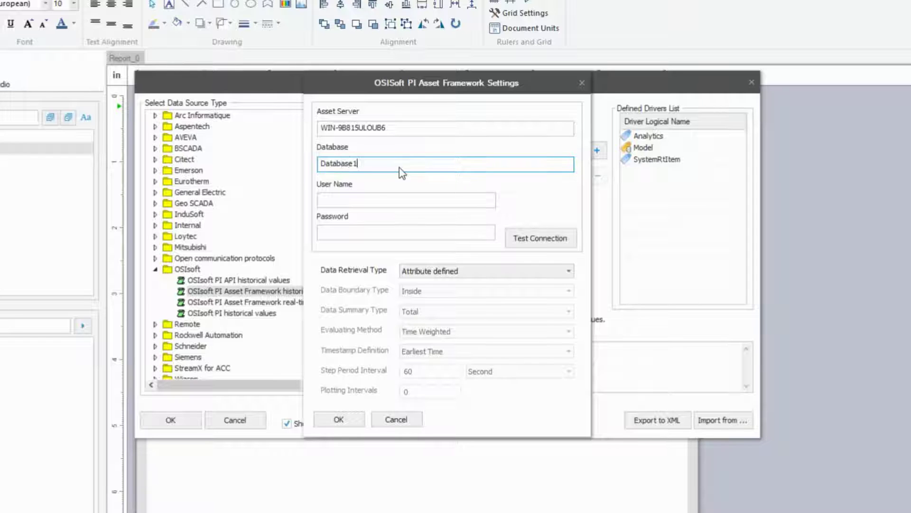
click(385, 196)
text(root)
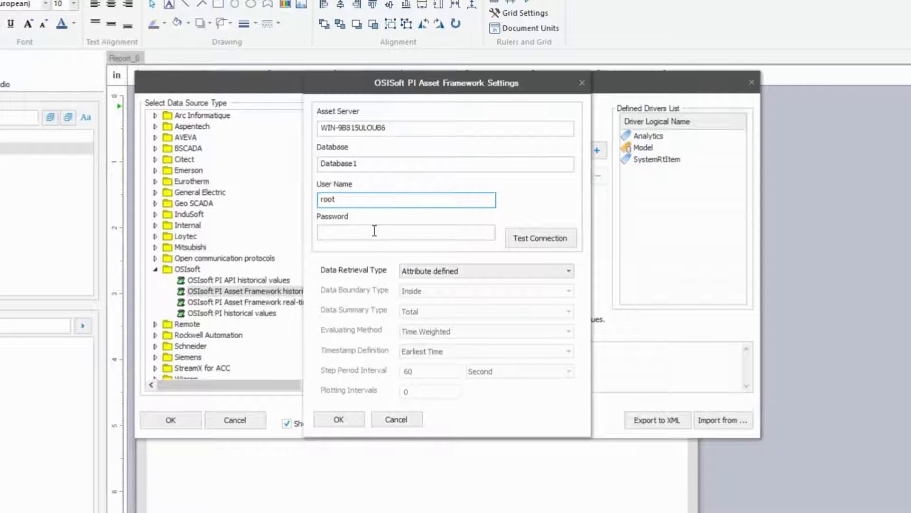
click(375, 233)
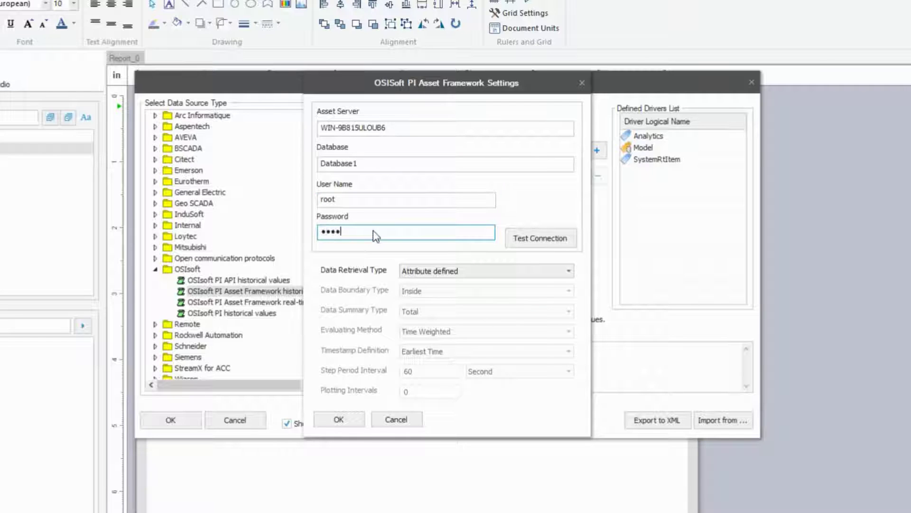
Test the PI connection, confirm it, and add OSIPI_AF_HDA to the defined drivers.
click(540, 241)
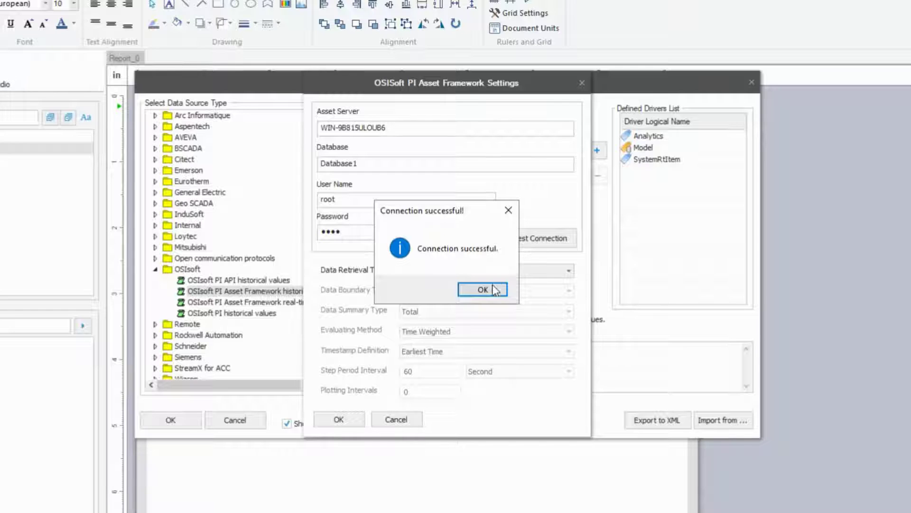
click(494, 287)
click(358, 419)
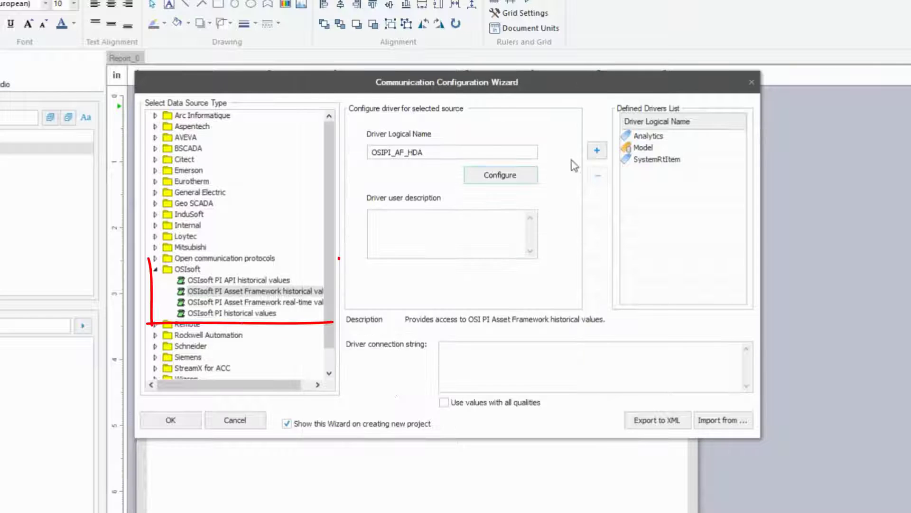
click(597, 151)
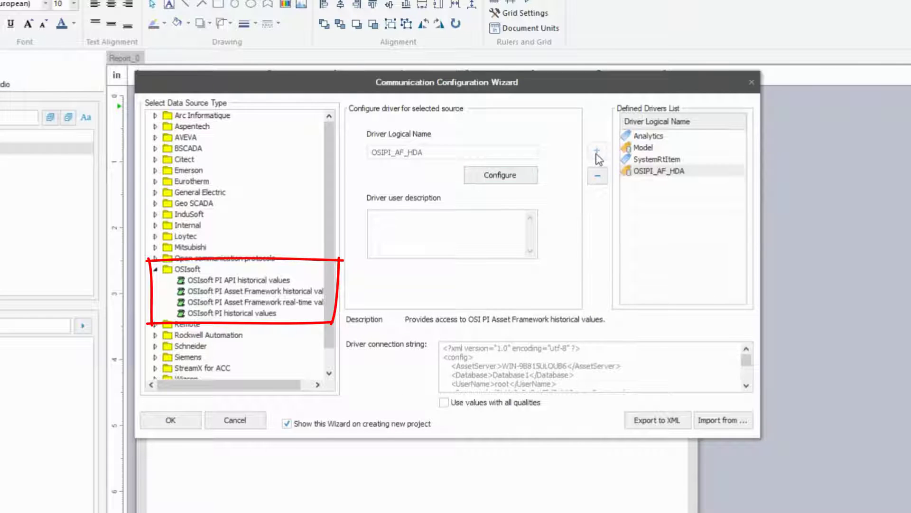
click(178, 420)
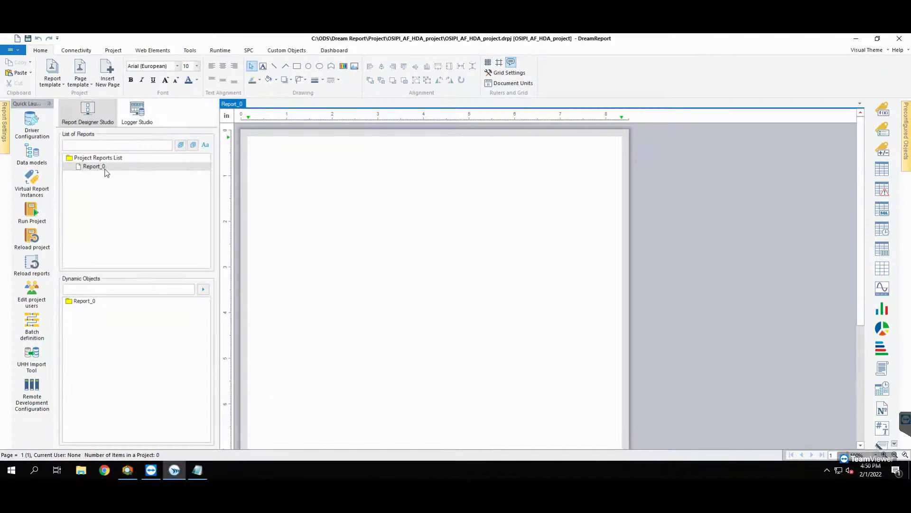
Rename Report_0 to Sim_Report.
double_click(104, 168)
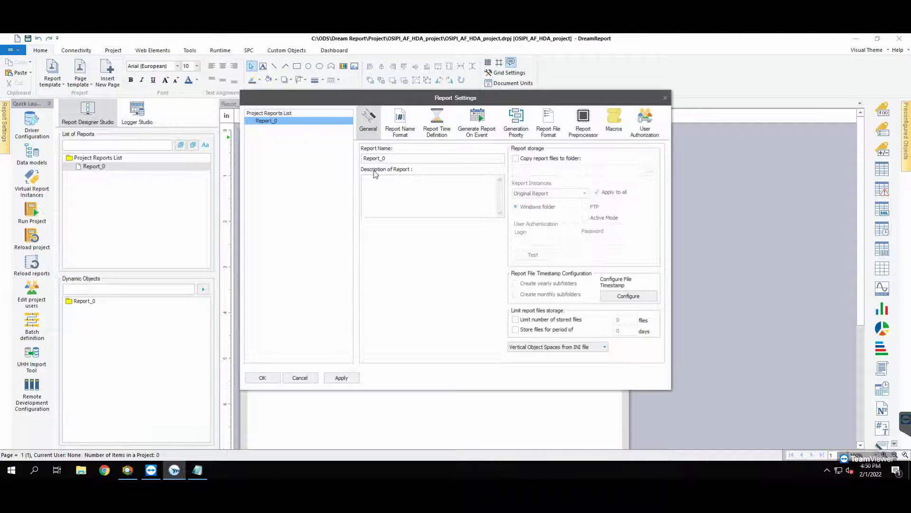
text(Sim_Report)
click(343, 378)
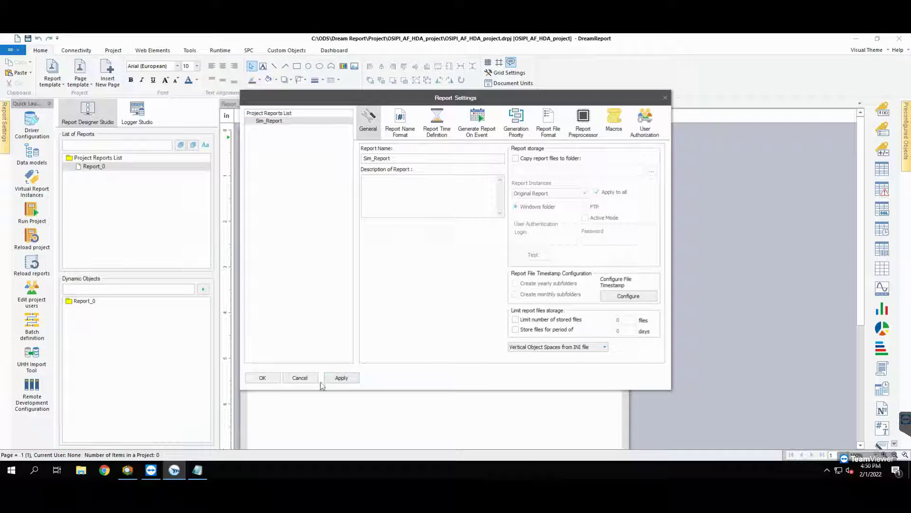
click(263, 378)
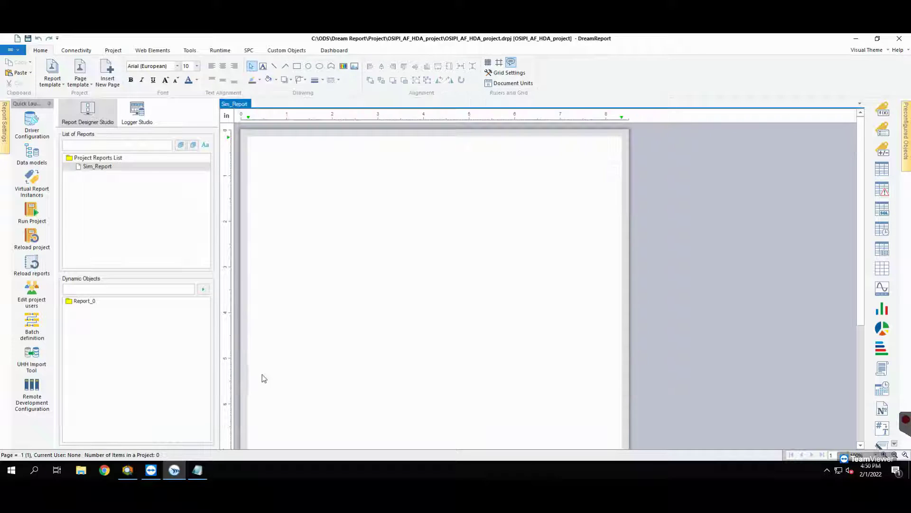
Draw a trend chart at the page top plotting Temp_Out and two more OSIPI_AF_HDA Room 1 tags.
click(881, 290)
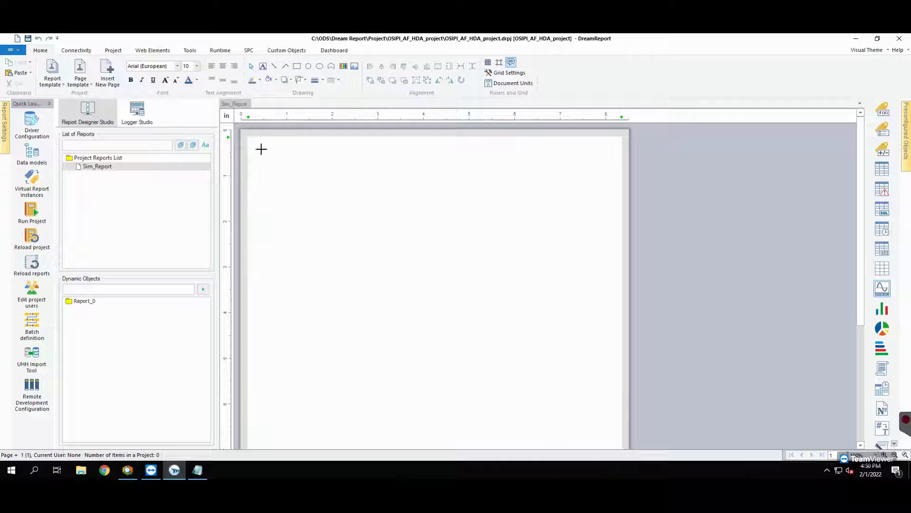
drag(260, 148, 605, 316)
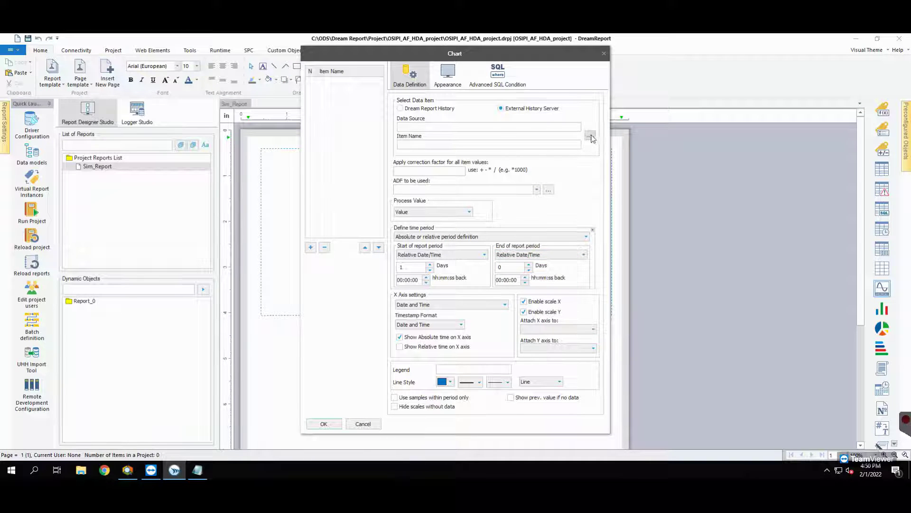
click(590, 137)
click(494, 127)
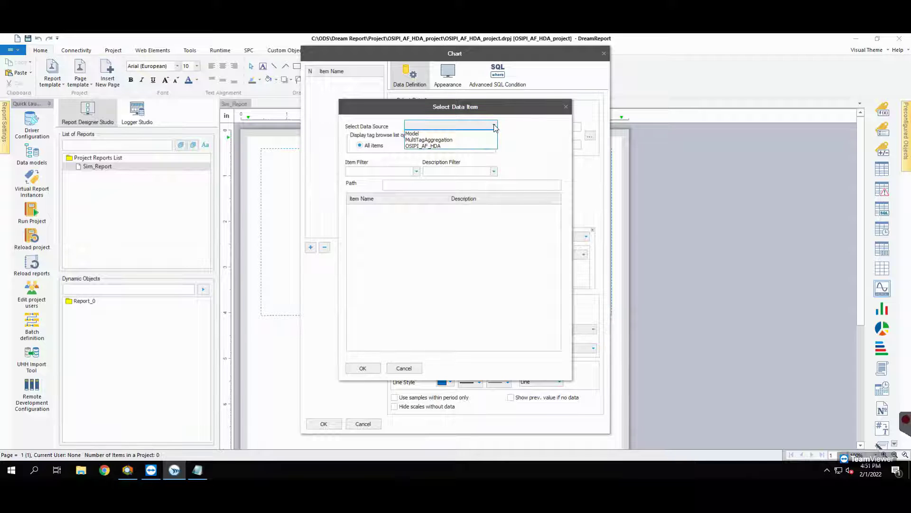
click(428, 145)
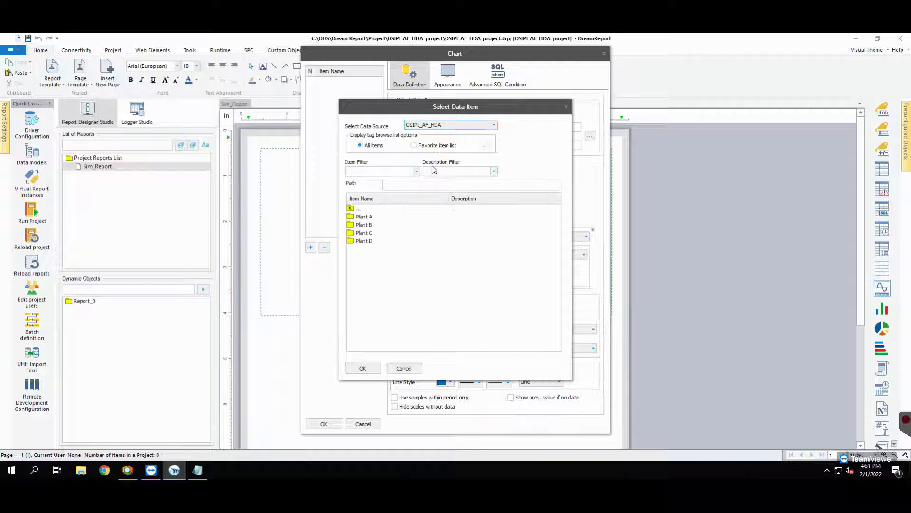
double_click(362, 217)
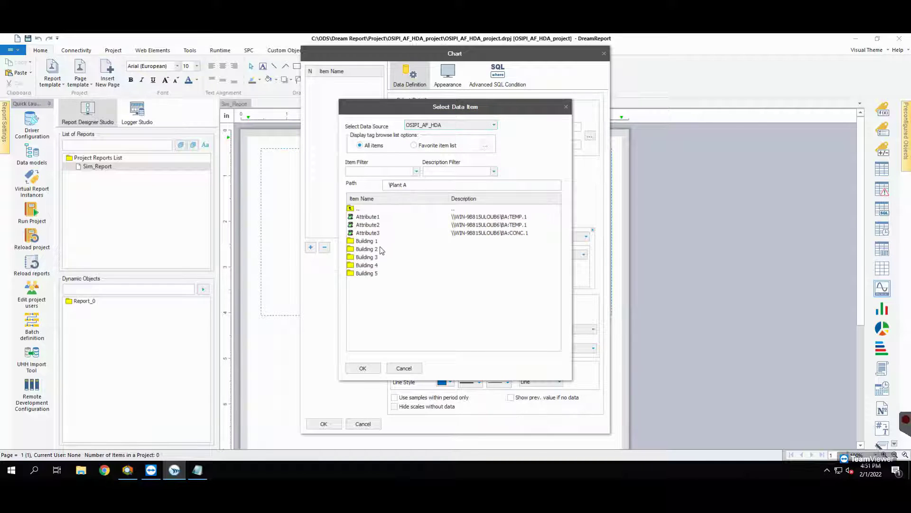
double_click(382, 245)
click(374, 258)
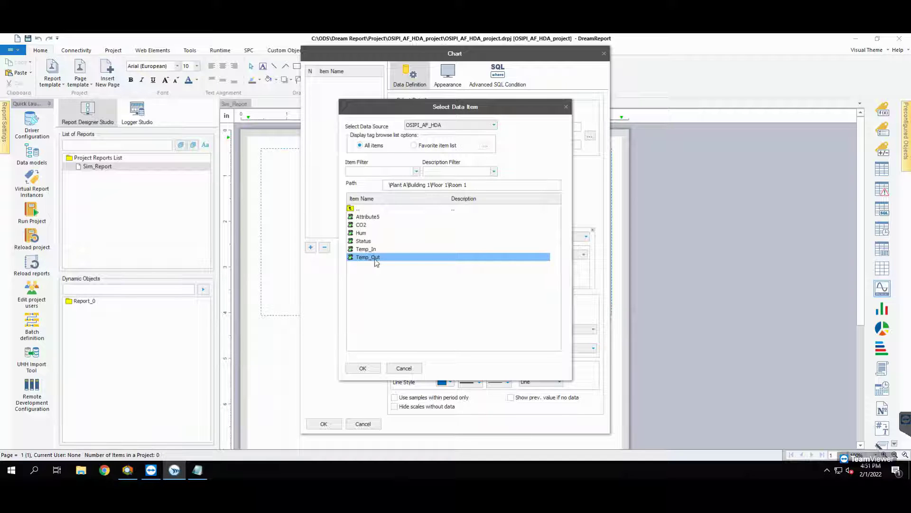
double_click(375, 257)
click(311, 247)
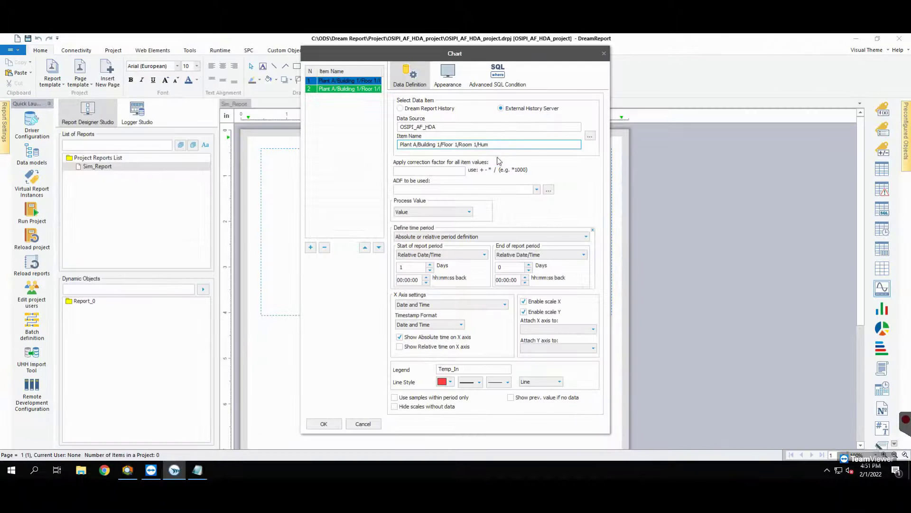
click(311, 247)
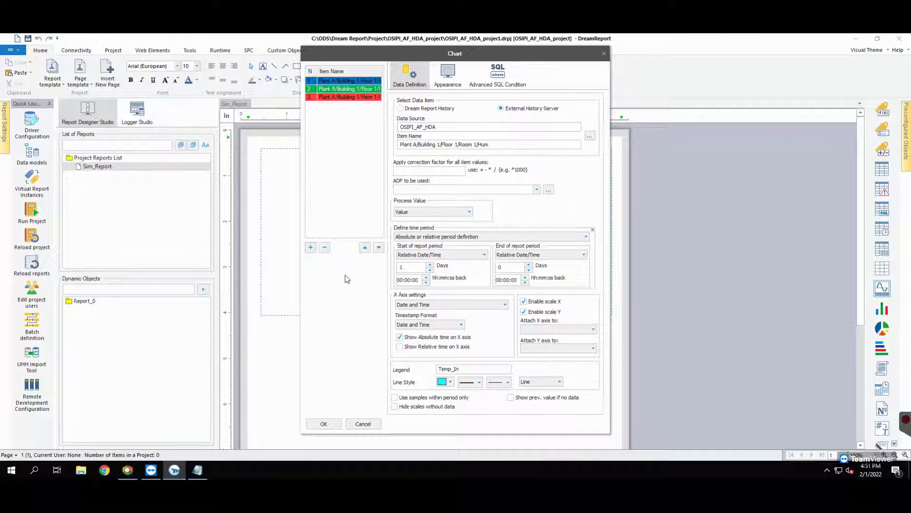
click(324, 424)
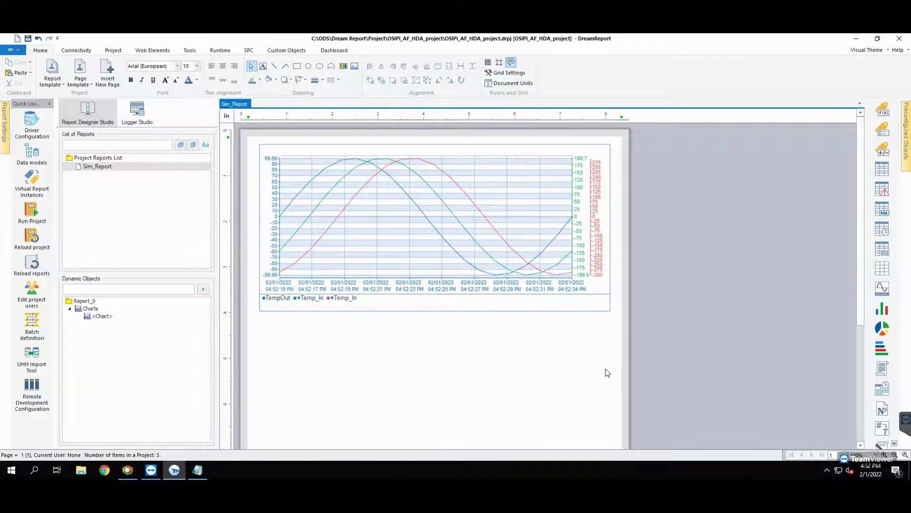
Draw a statistics table below the chart with OSIPI_AF_HDA items Hum, Temp_In and Temp_Out.
click(881, 250)
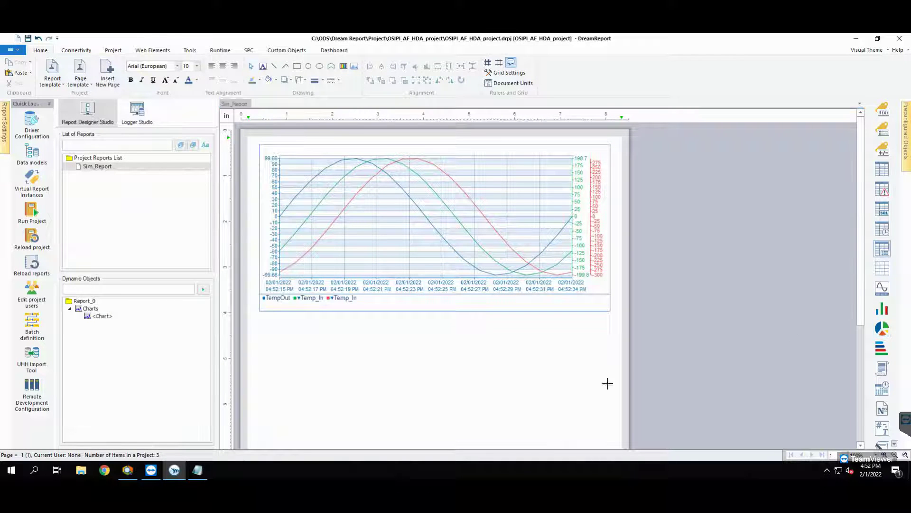
drag(260, 328, 511, 369)
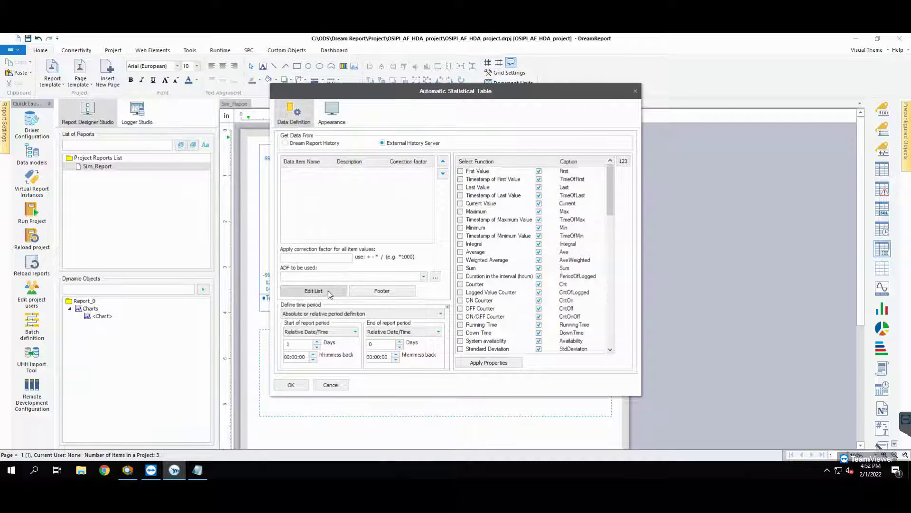
click(328, 291)
click(426, 122)
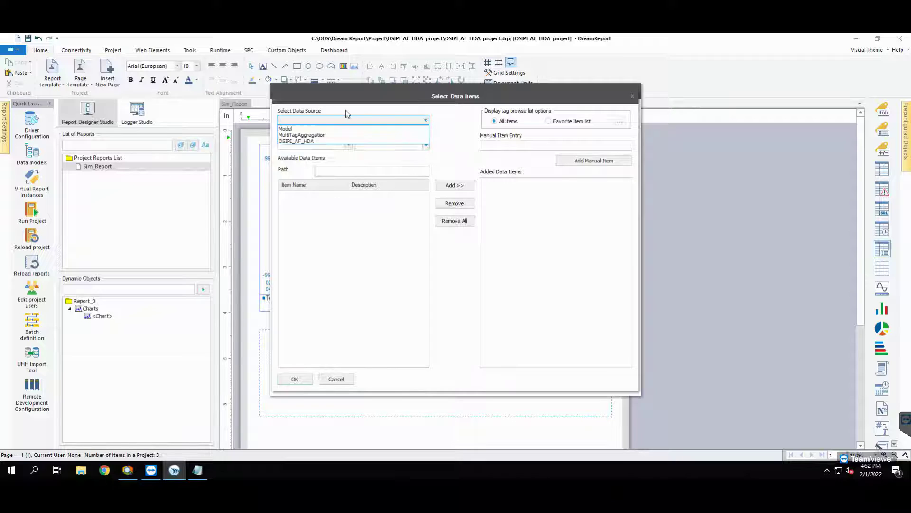
click(296, 141)
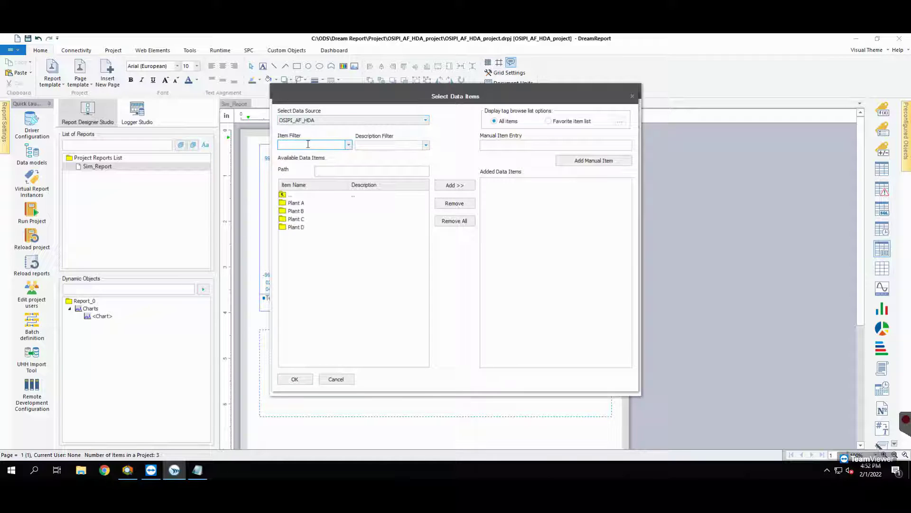
double_click(297, 203)
double_click(301, 229)
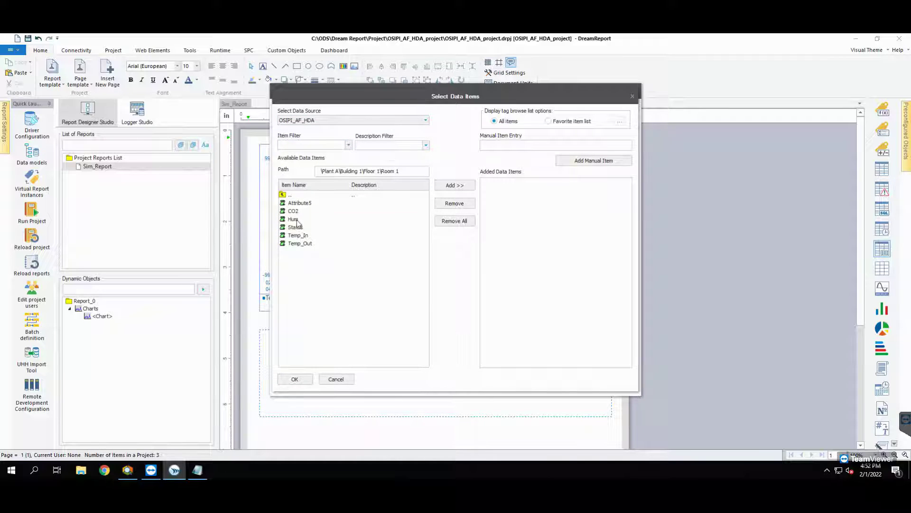
double_click(297, 220)
double_click(303, 236)
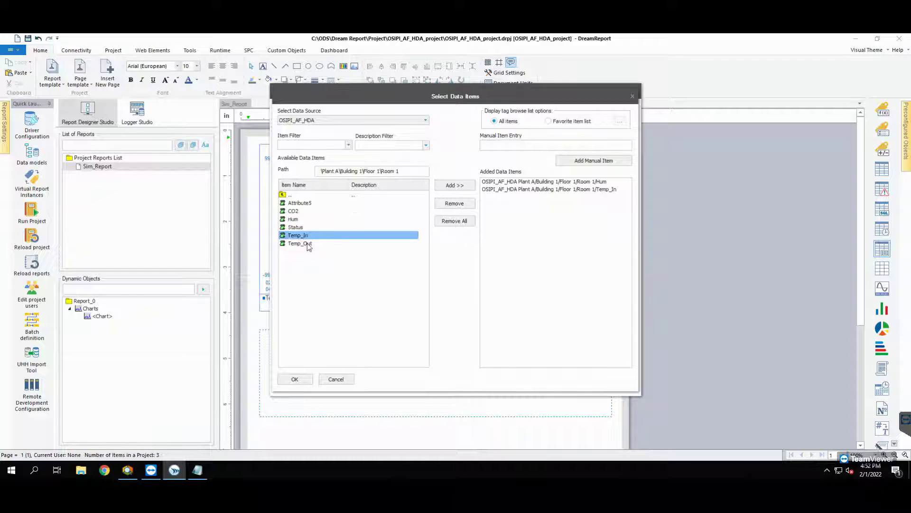
click(307, 244)
double_click(308, 244)
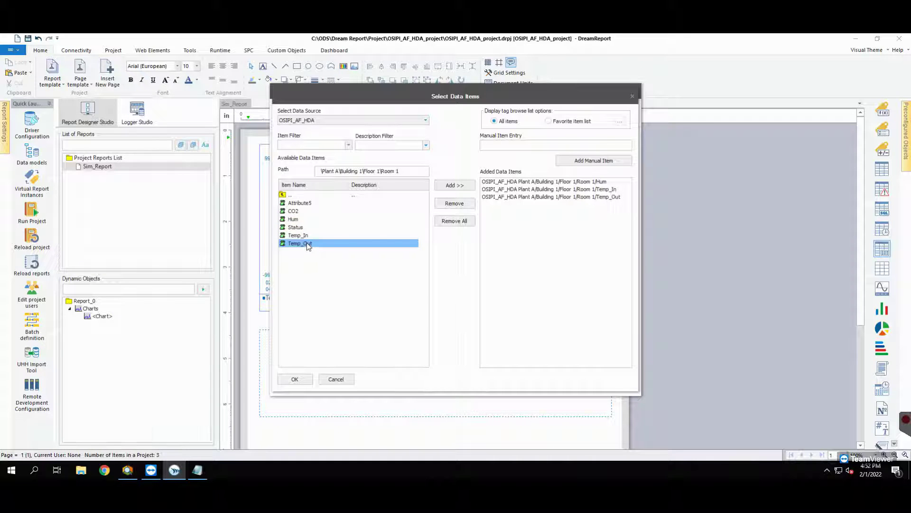
click(295, 380)
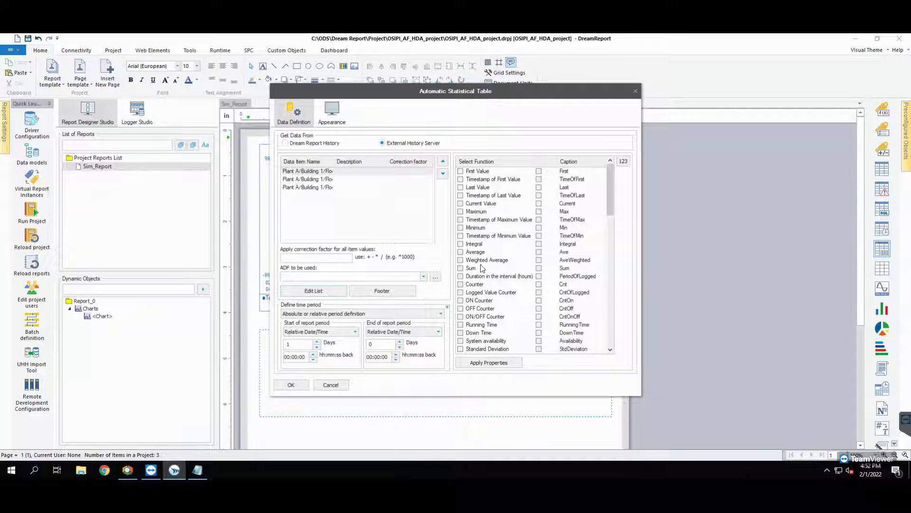
Include Maximum, Minimum, Average and Standard Deviation in the statistics and insert the table.
click(461, 211)
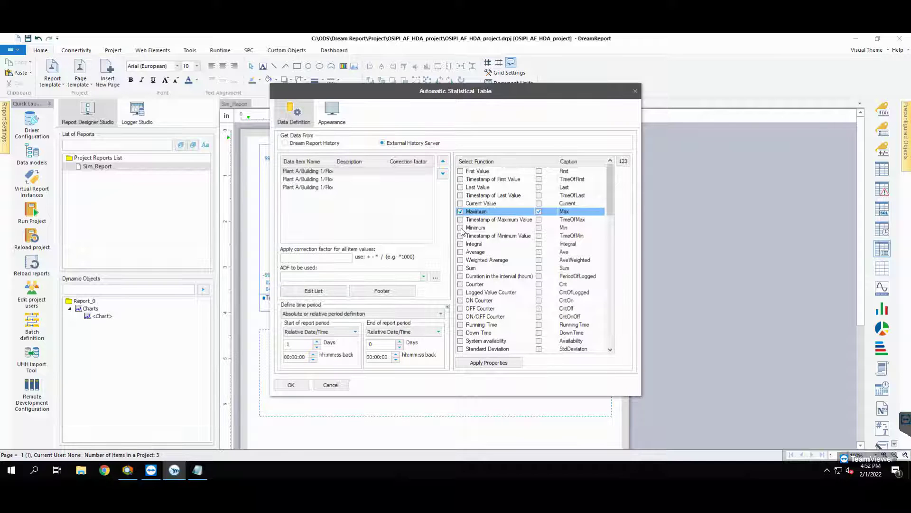
click(460, 228)
click(460, 252)
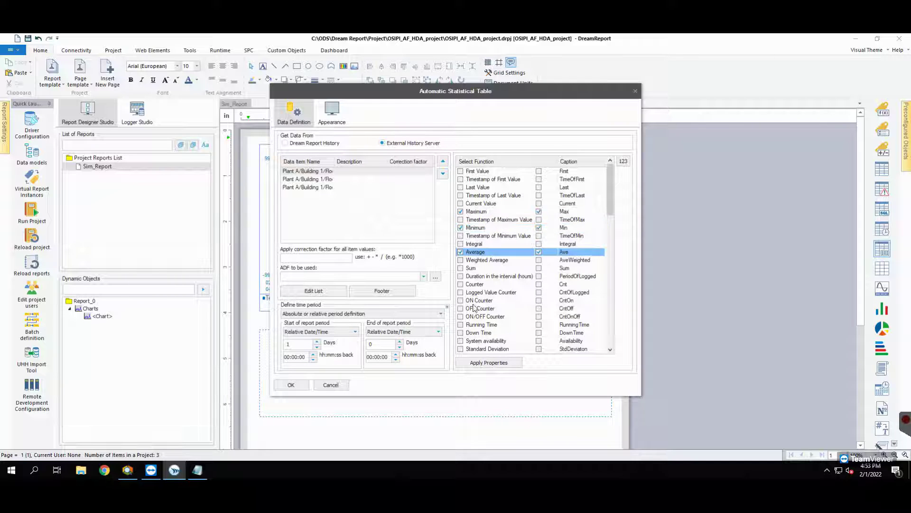
click(460, 349)
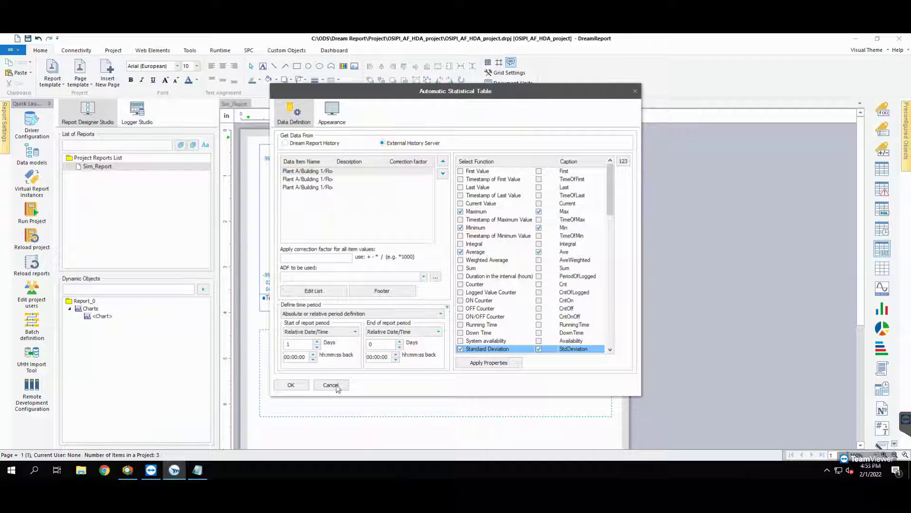
click(291, 386)
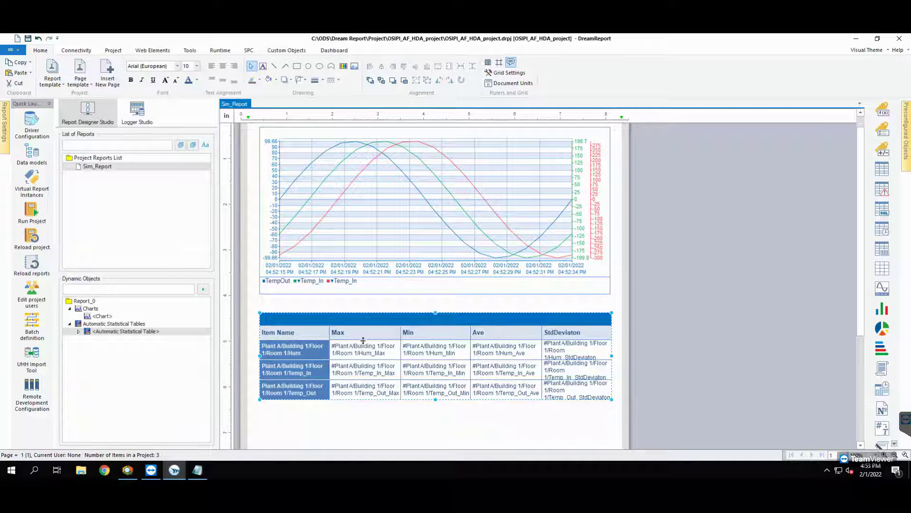
Draw an item table under the statistics table with Timestamp, Hum, Temp_In and Temp_Out columns.
click(349, 434)
scroll(370, 414, down, 2)
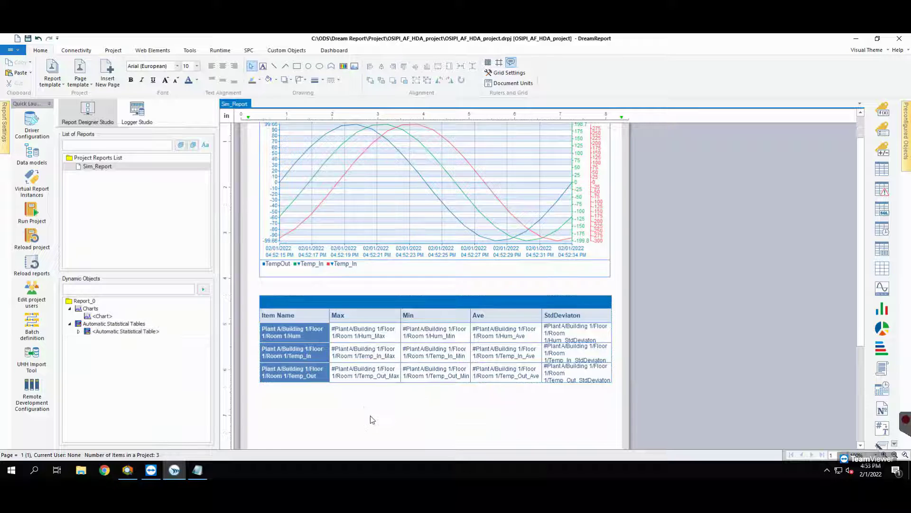
scroll(451, 380, down, 1)
click(882, 168)
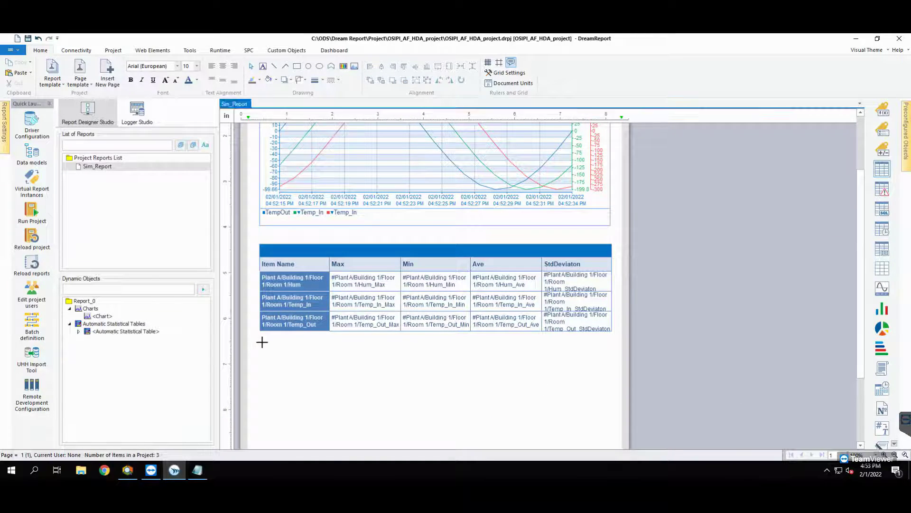
drag(260, 341, 357, 372)
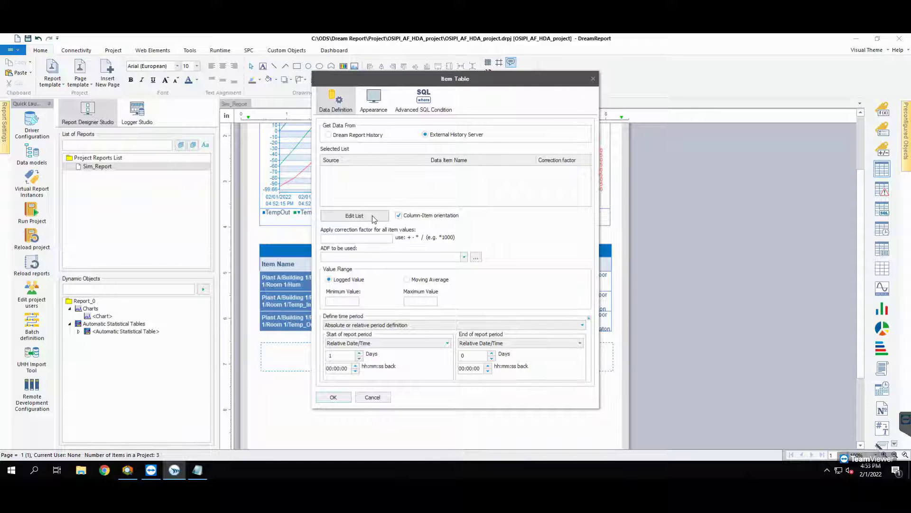
click(372, 216)
click(401, 120)
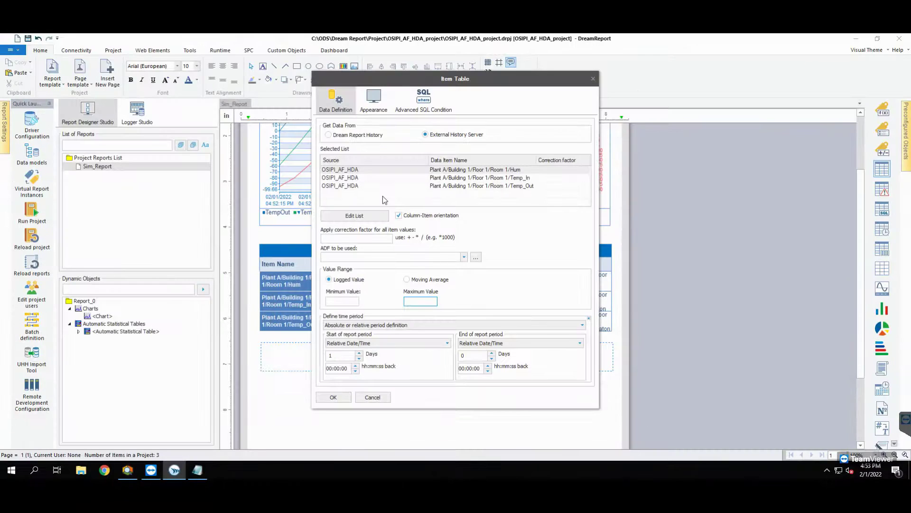
click(373, 101)
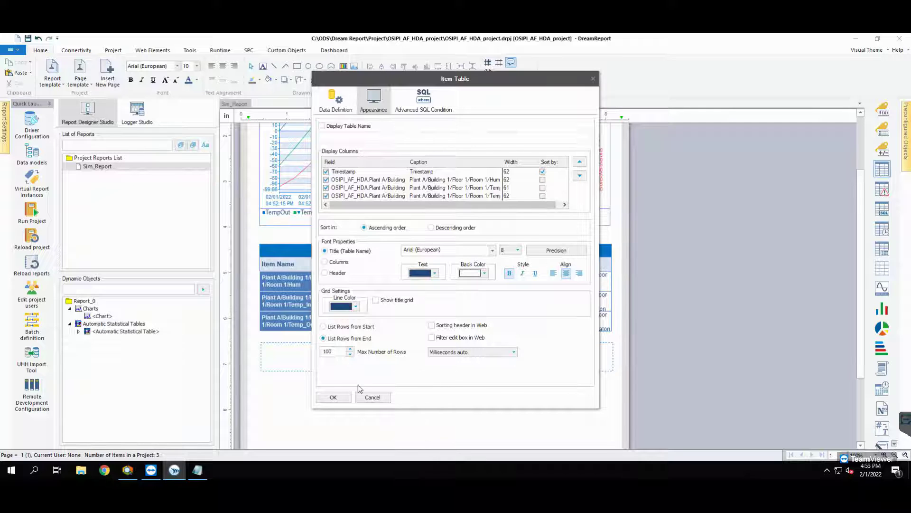
click(334, 397)
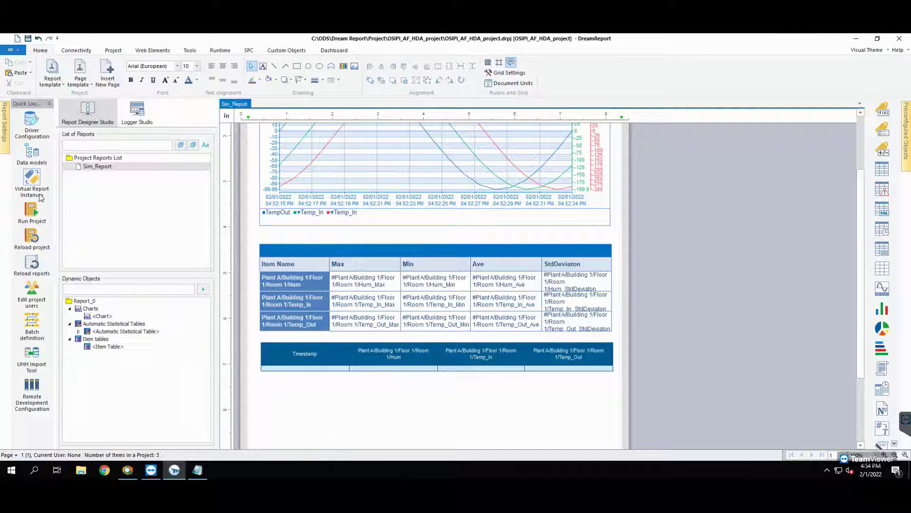
Save and run the project, then open the web portal from the Runtime Management Console.
click(33, 212)
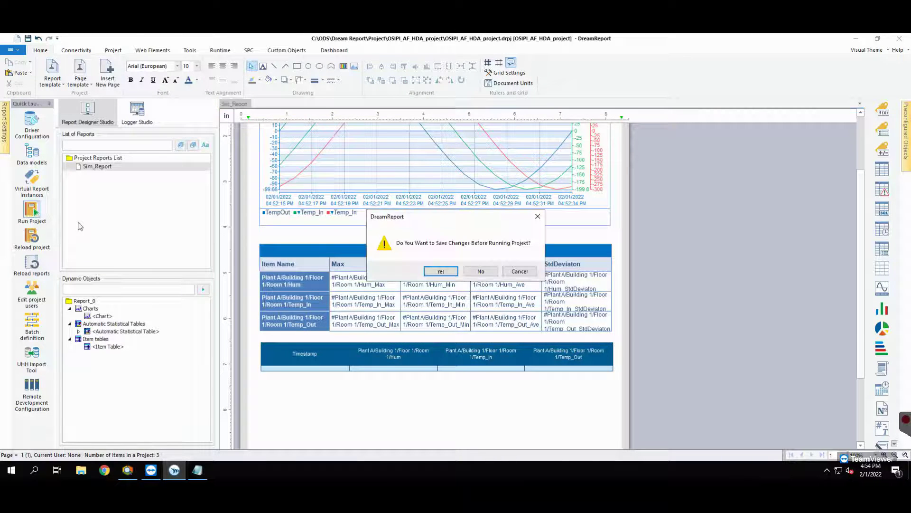
click(450, 274)
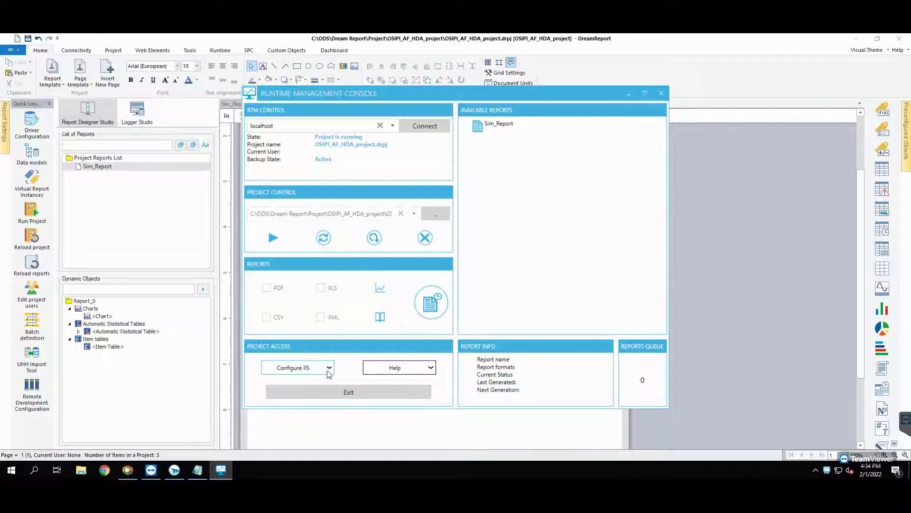
click(330, 367)
click(294, 294)
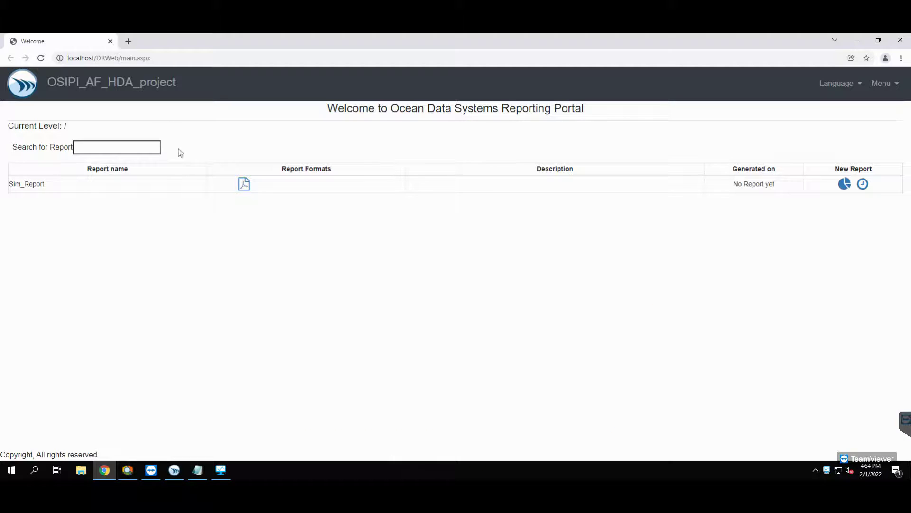
Generate Sim_Report as a PDF from the portal's Report Formats.
click(243, 184)
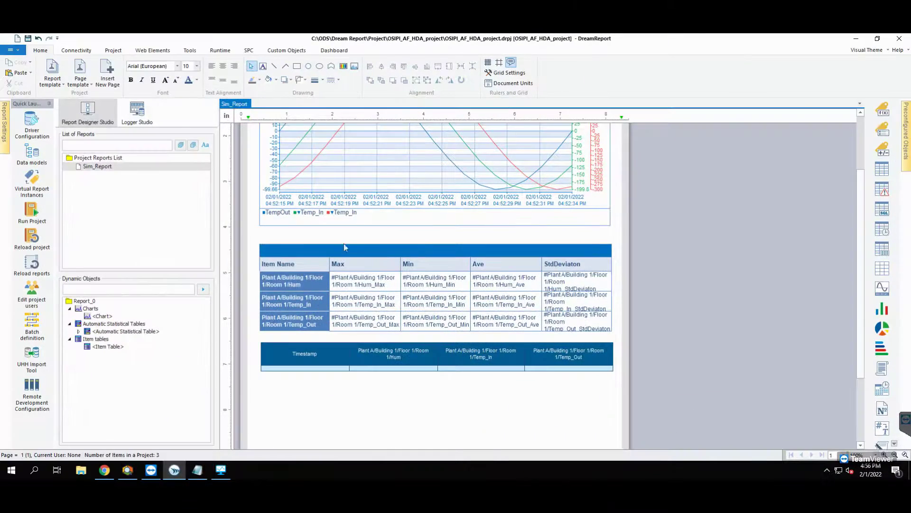
Turn on Web in Sim_Report's report file format settings.
click(113, 170)
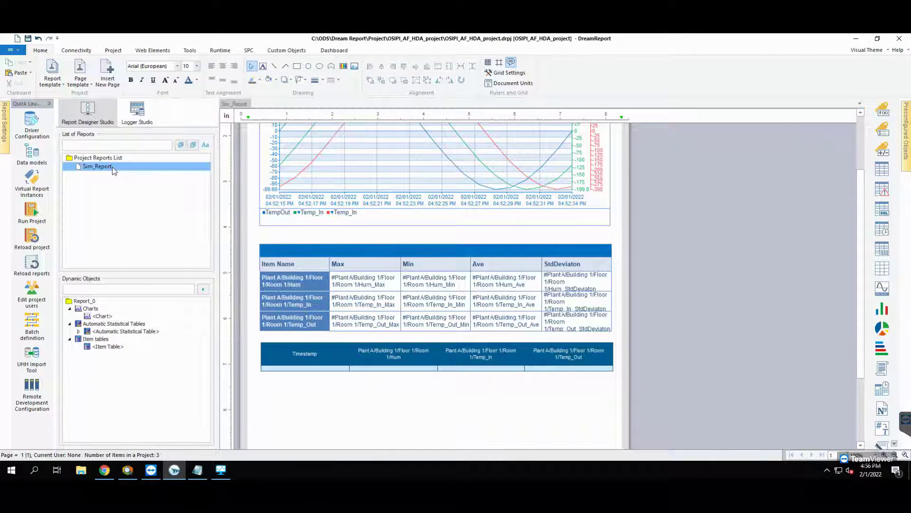
double_click(114, 169)
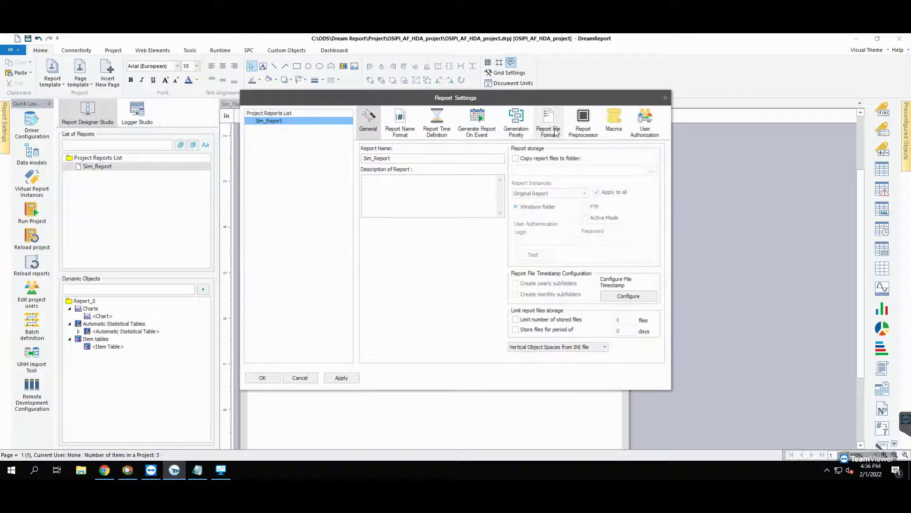
click(557, 133)
click(370, 160)
click(263, 377)
click(147, 51)
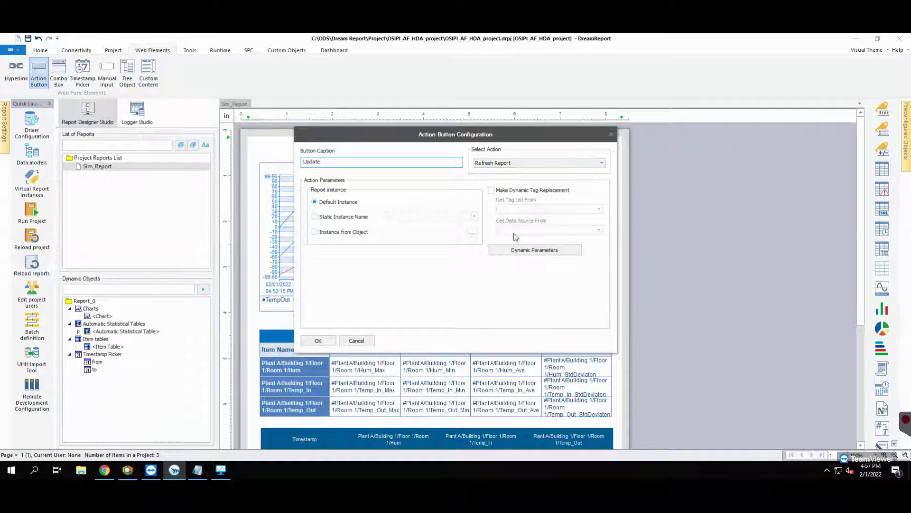
Give the Update button a time-based period from [tp#from] to [tp#to].
click(519, 252)
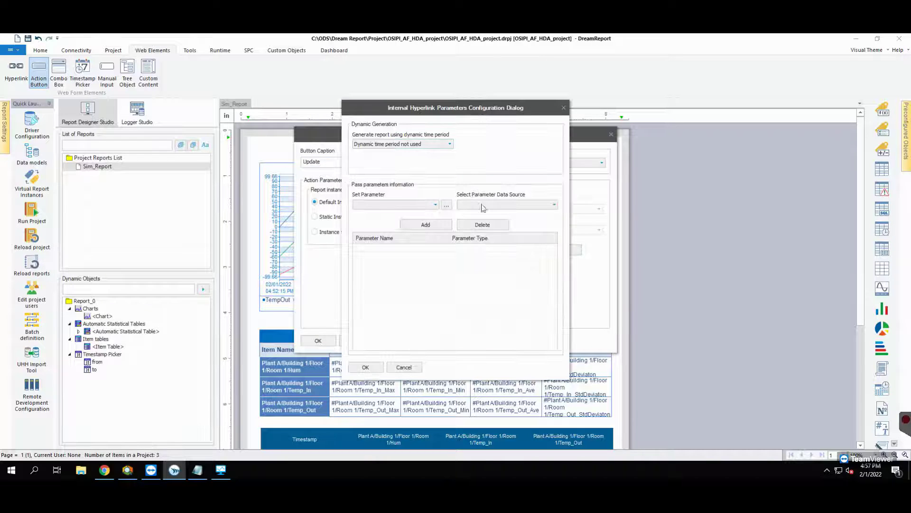
click(403, 144)
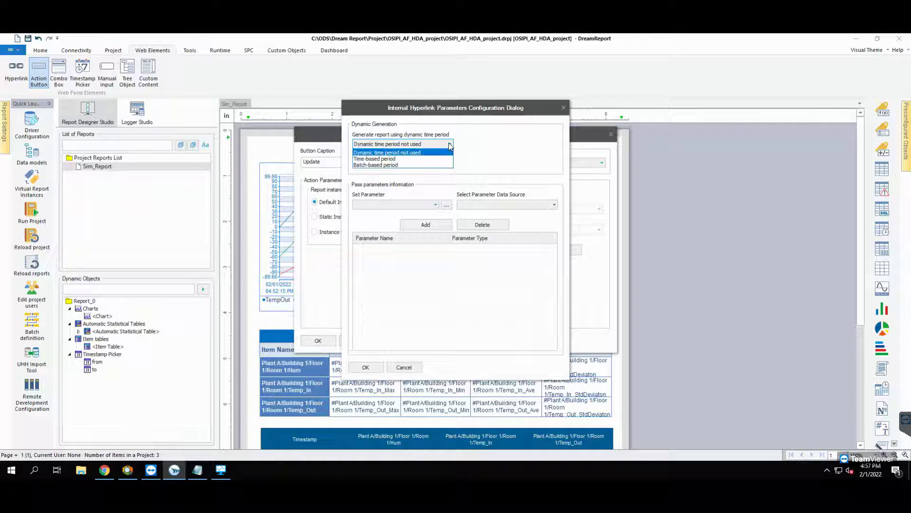
click(385, 159)
click(427, 165)
click(375, 249)
click(365, 367)
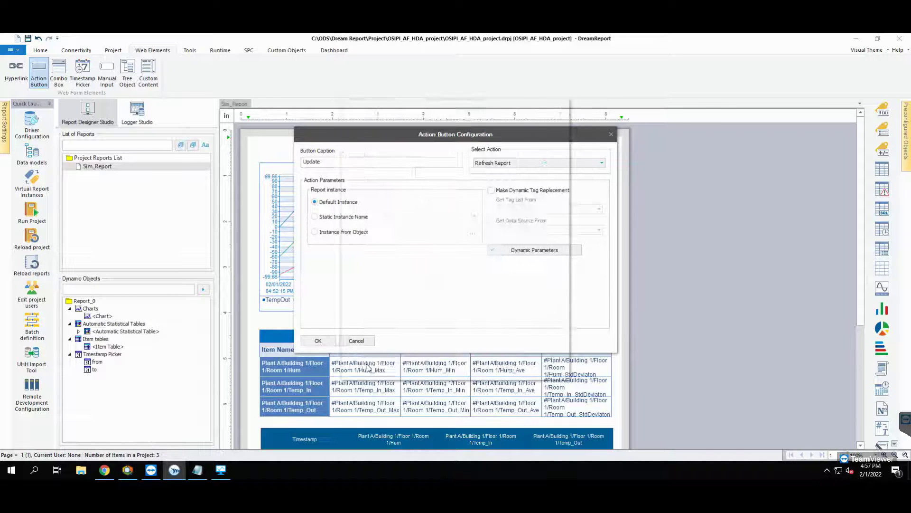
click(318, 341)
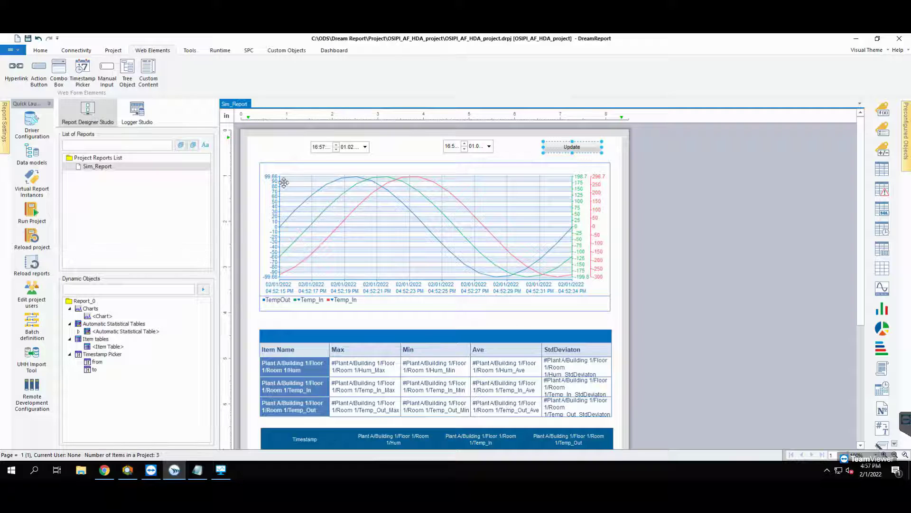
Reload the reports so the portal shows the updated Sim_Report.
key(ctrl+a)
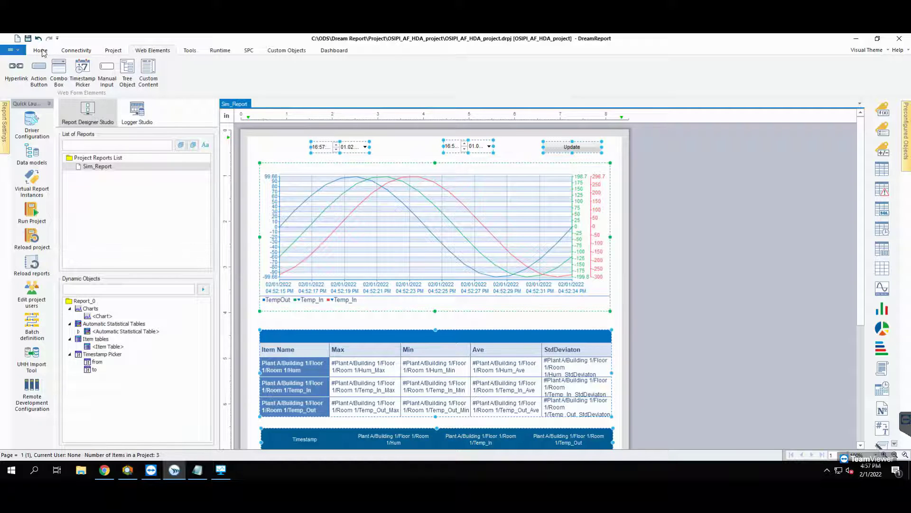
click(41, 51)
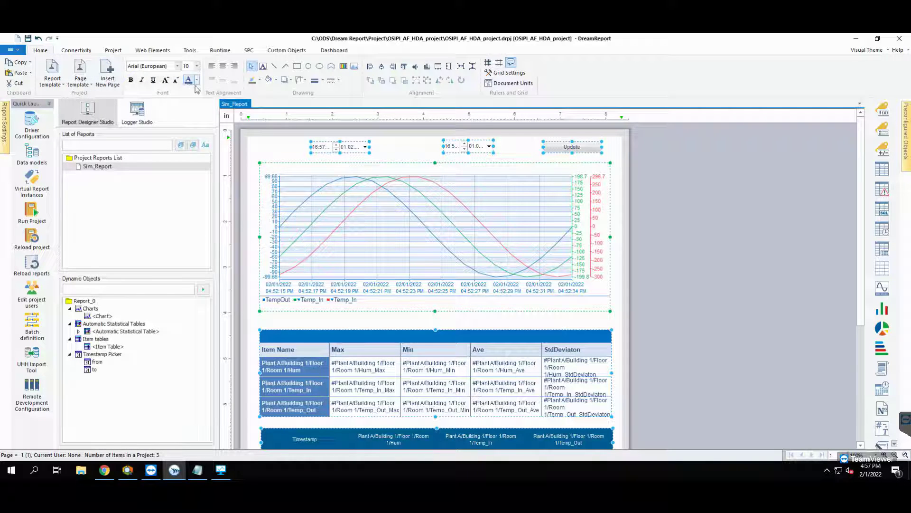
click(269, 151)
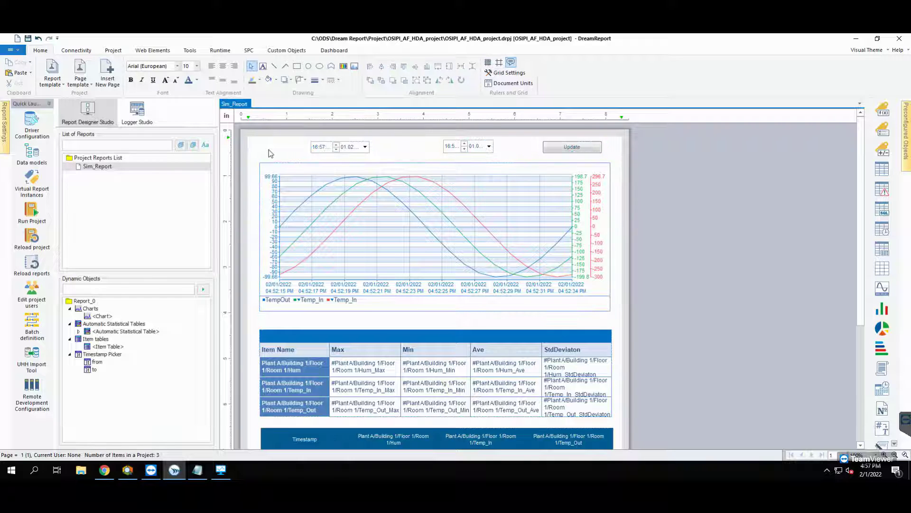
click(32, 211)
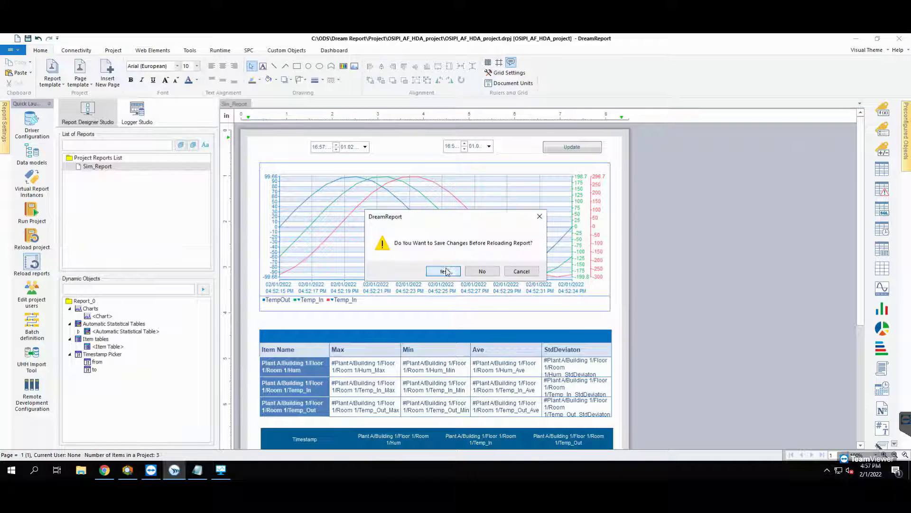
Save, open Sim_Report's web version, and update it to start at 02/01/2022 04:48:00.
click(489, 270)
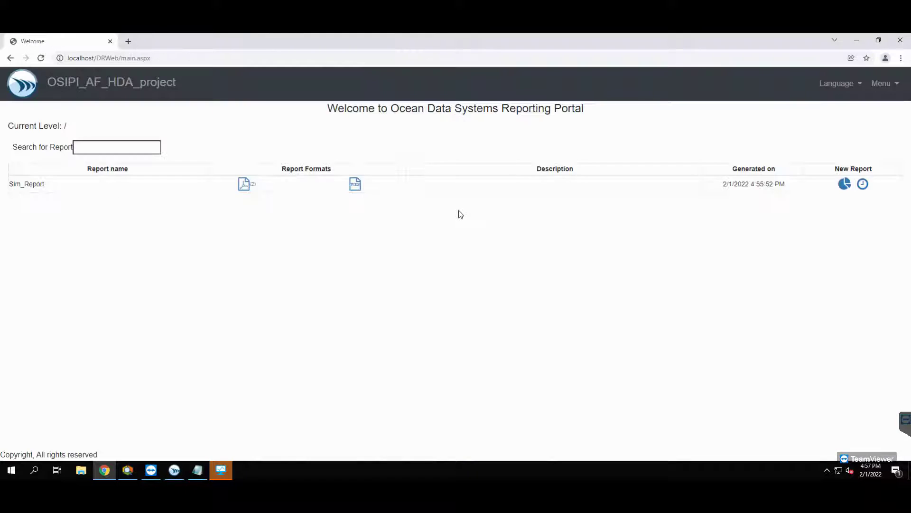
click(355, 185)
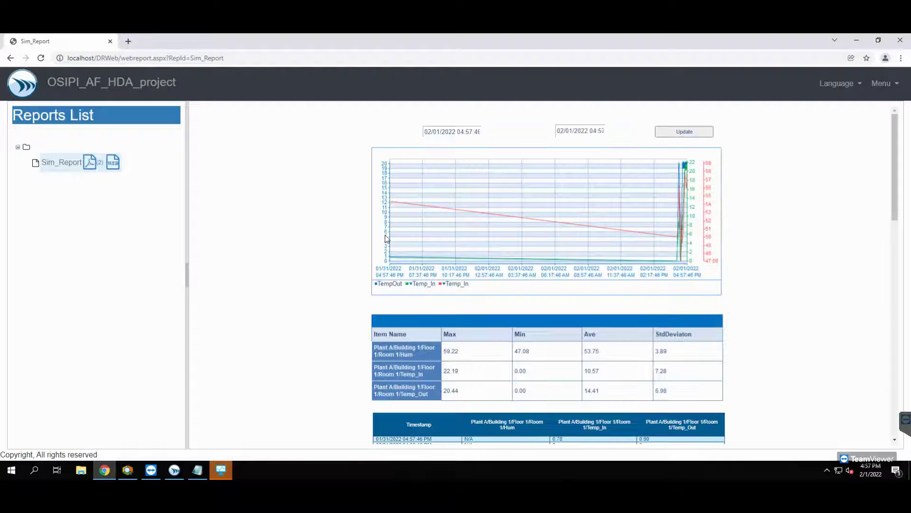
click(442, 132)
drag(534, 273, 528, 272)
mouse_move(563, 285)
mouse_down()
mouse_move(530, 285)
mouse_move(564, 288)
mouse_move(548, 292)
mouse_up()
click(547, 308)
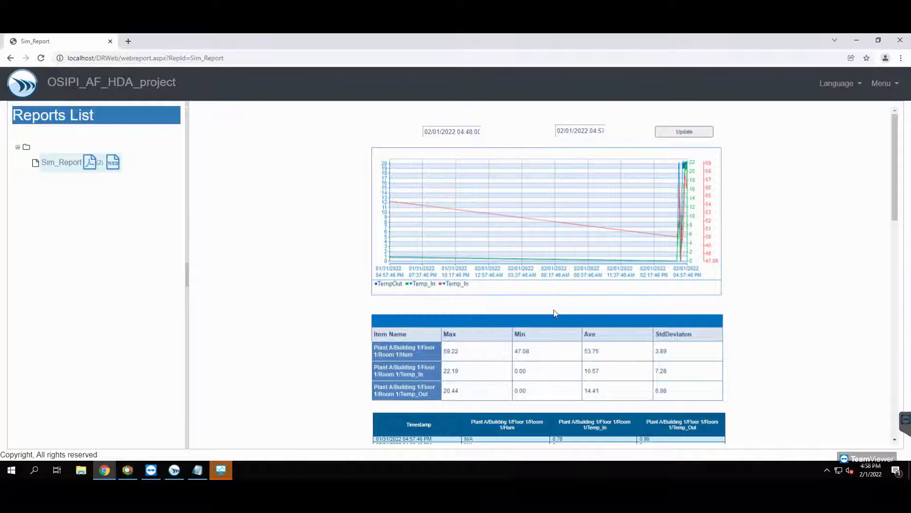
click(687, 133)
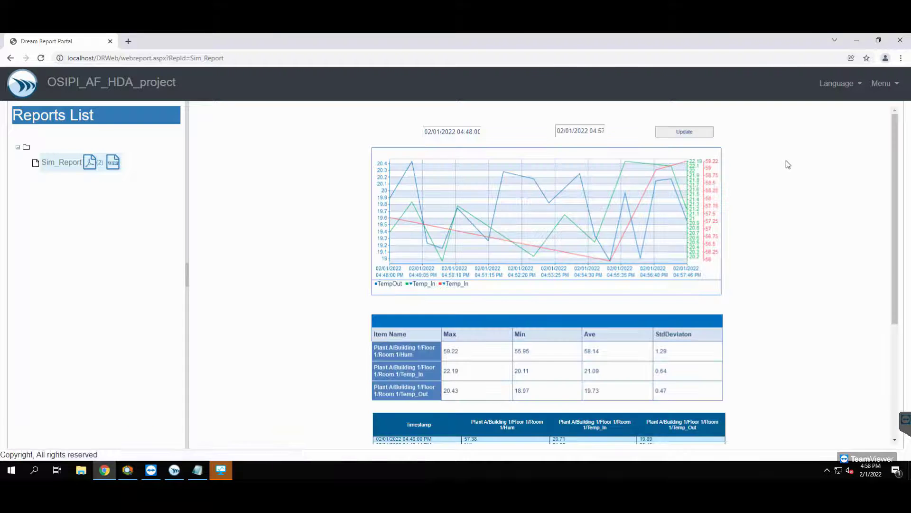
Open the chart's underlying data and select the Plant A room item to list its values.
click(667, 227)
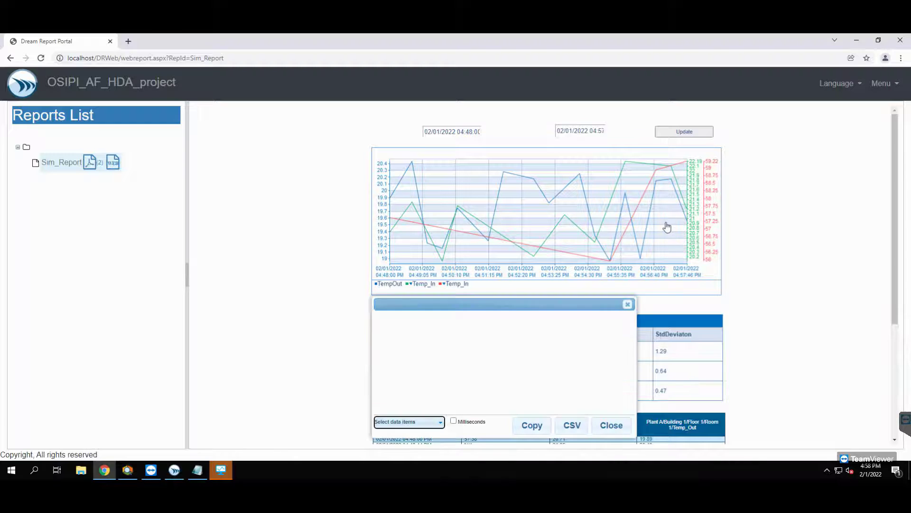
click(439, 423)
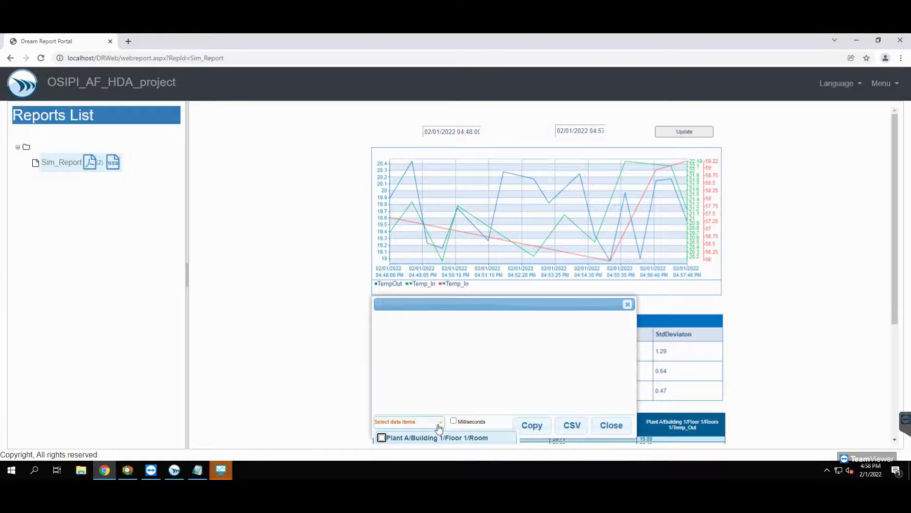
click(382, 438)
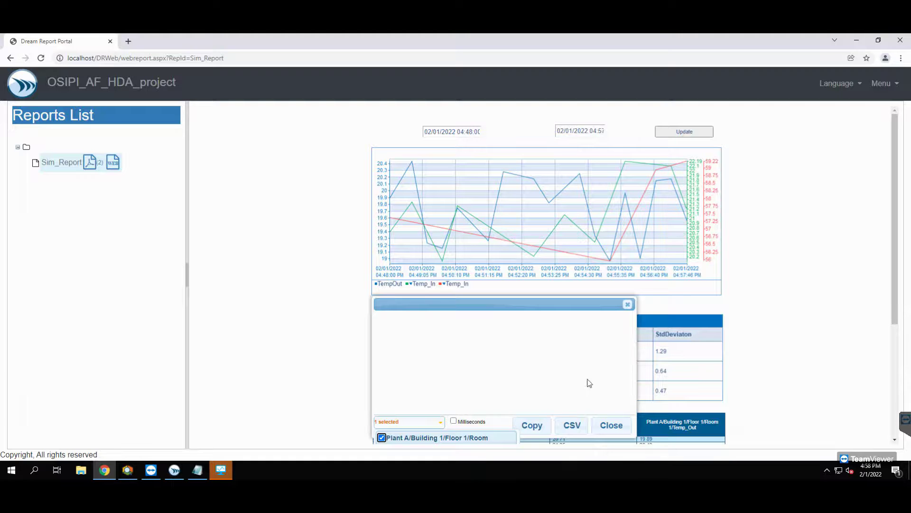